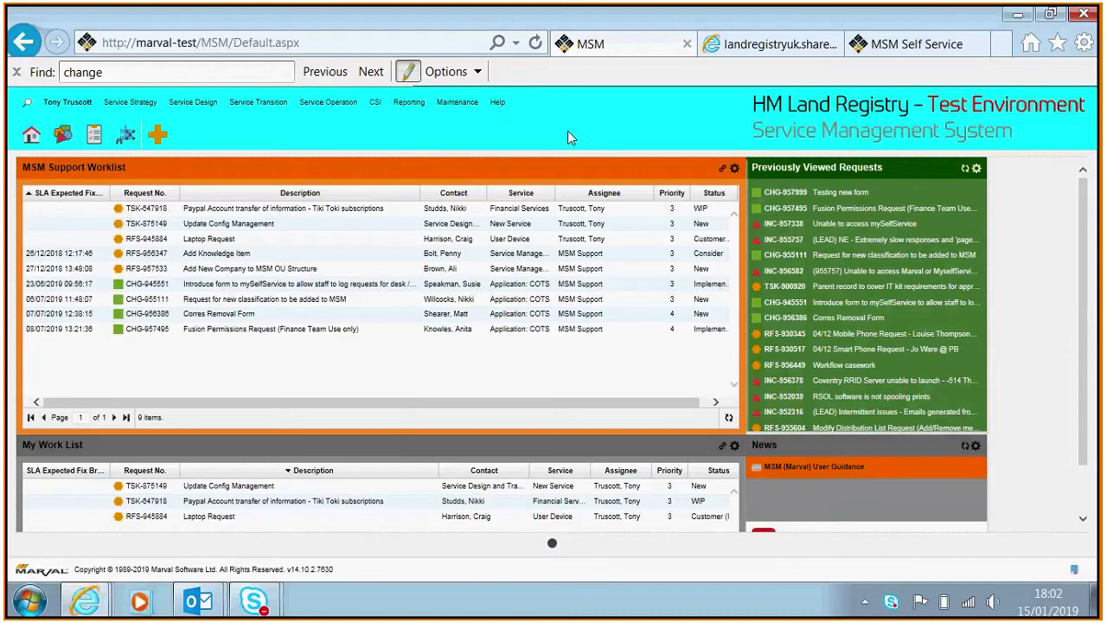
# Search the configuration items for type Security with subtype e-Security Reverse Proxy, then reopen the search criteria.
pyautogui.moveTo(28, 104)
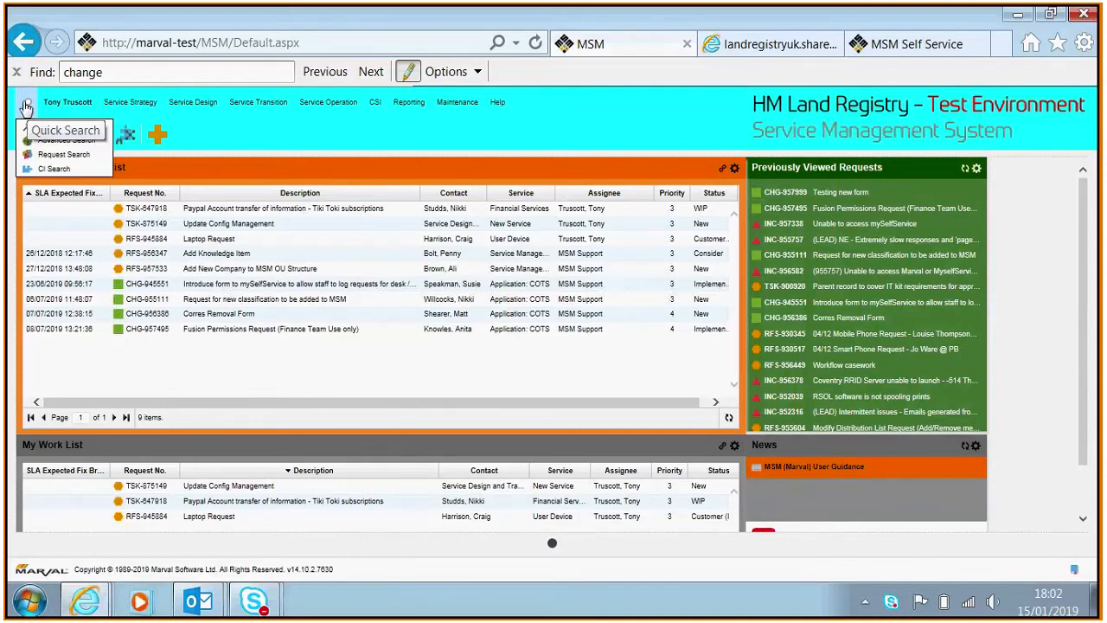
pyautogui.click(40, 169)
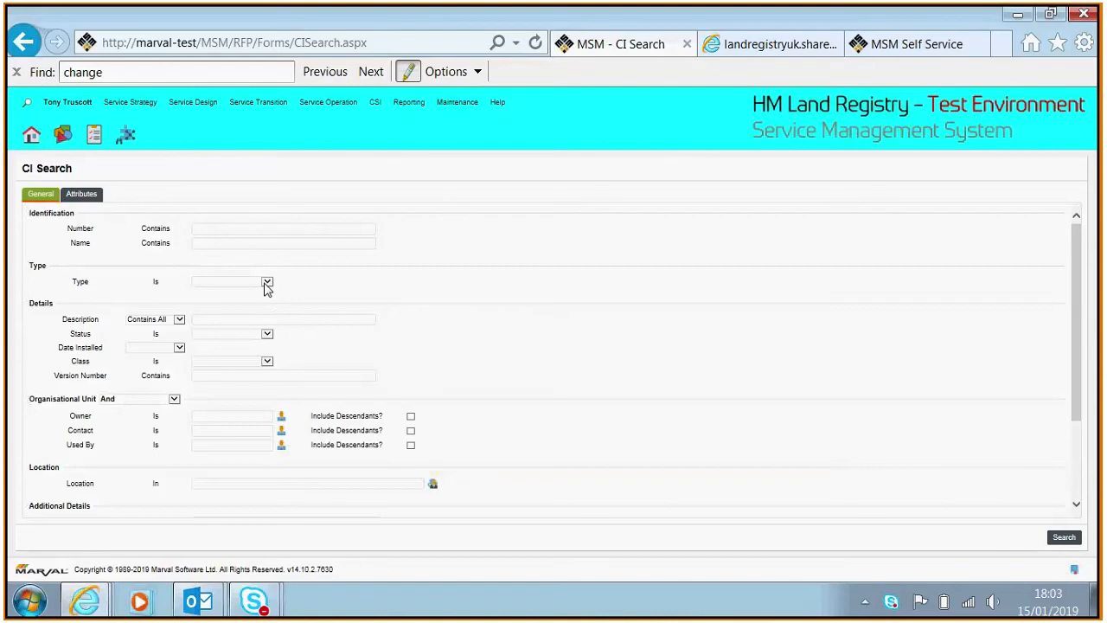
pyautogui.click(267, 283)
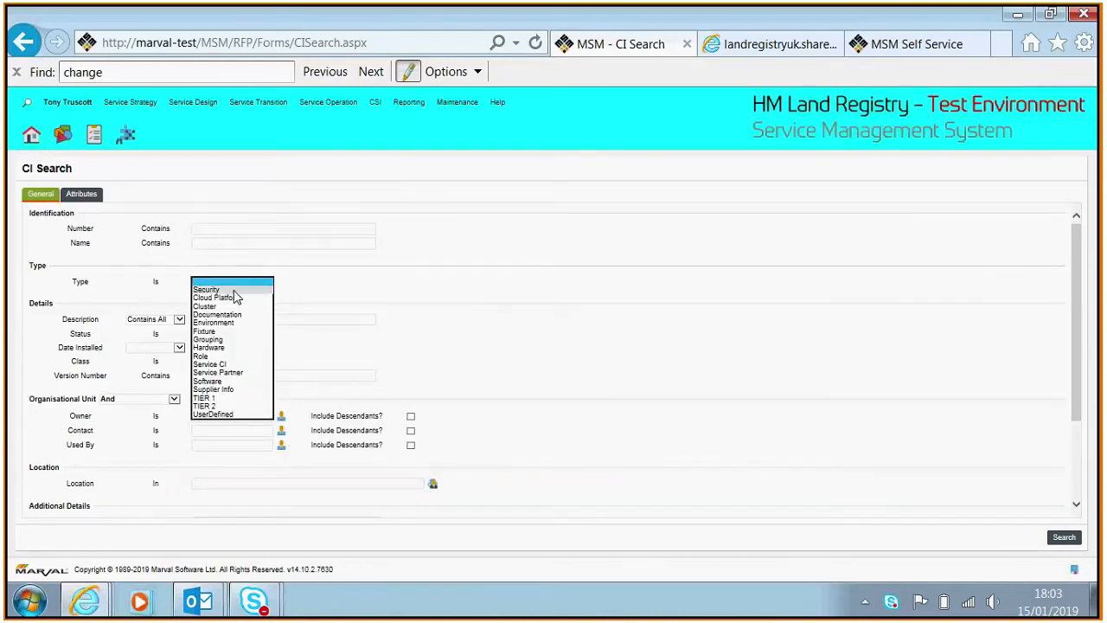
pyautogui.click(234, 292)
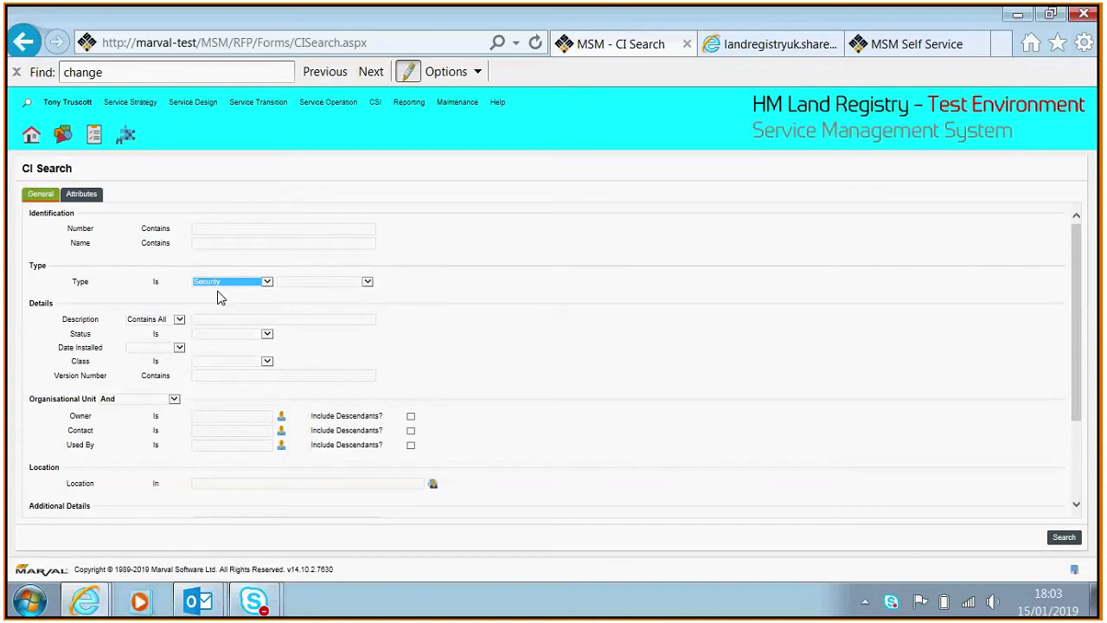
pyautogui.click(365, 283)
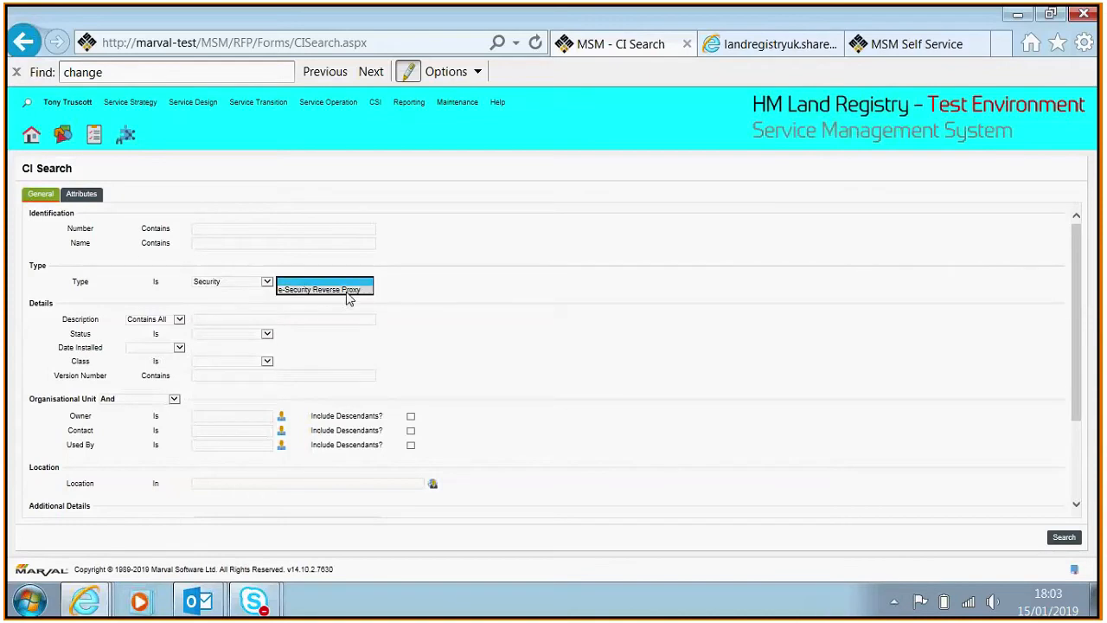
pyautogui.click(348, 293)
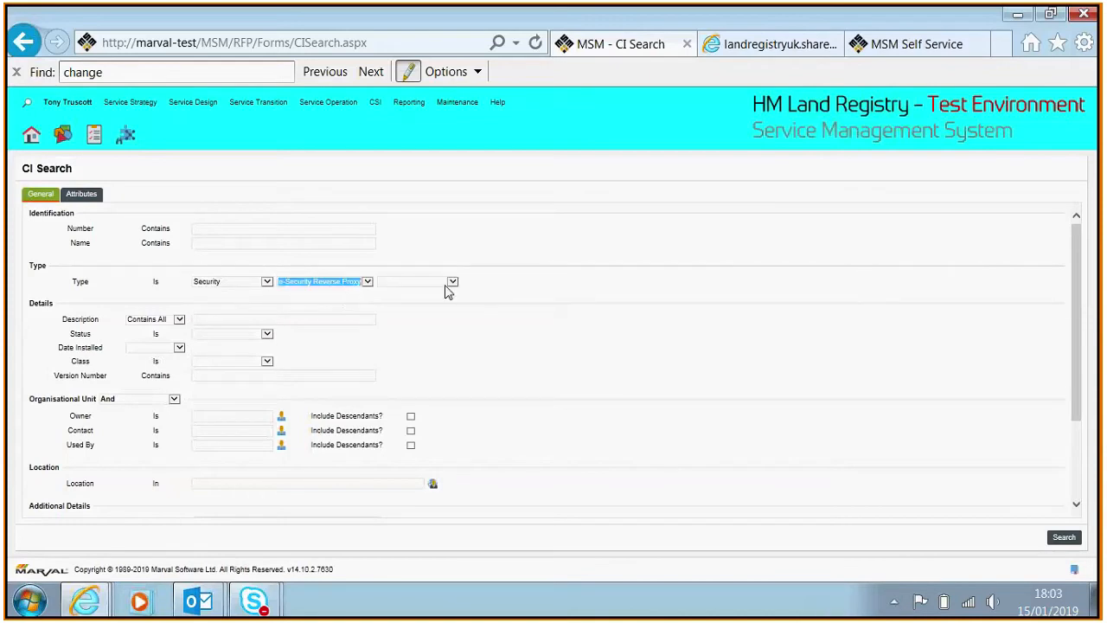
pyautogui.click(1061, 539)
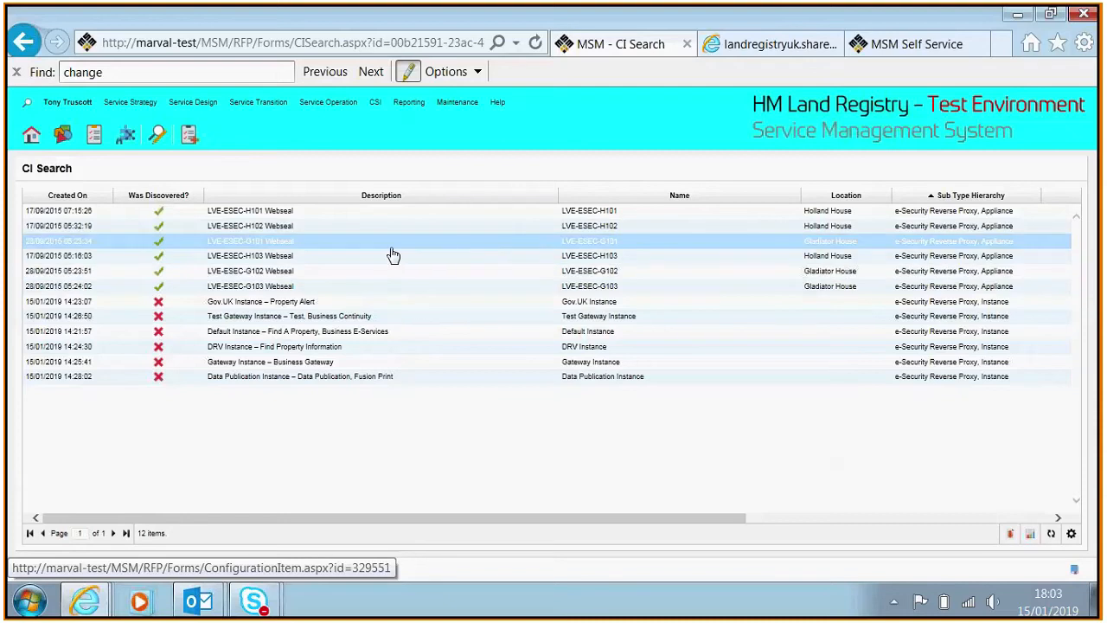
pyautogui.click(153, 141)
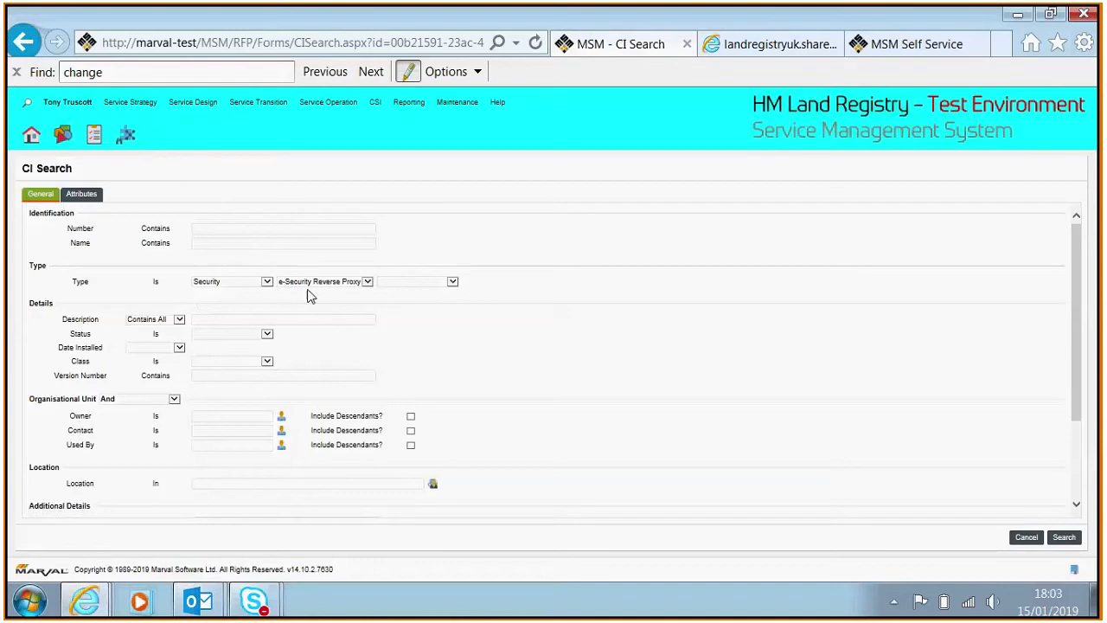
# Examine the Channel layer and its tech services in the Proposed Technical Services document.
pyautogui.click(754, 45)
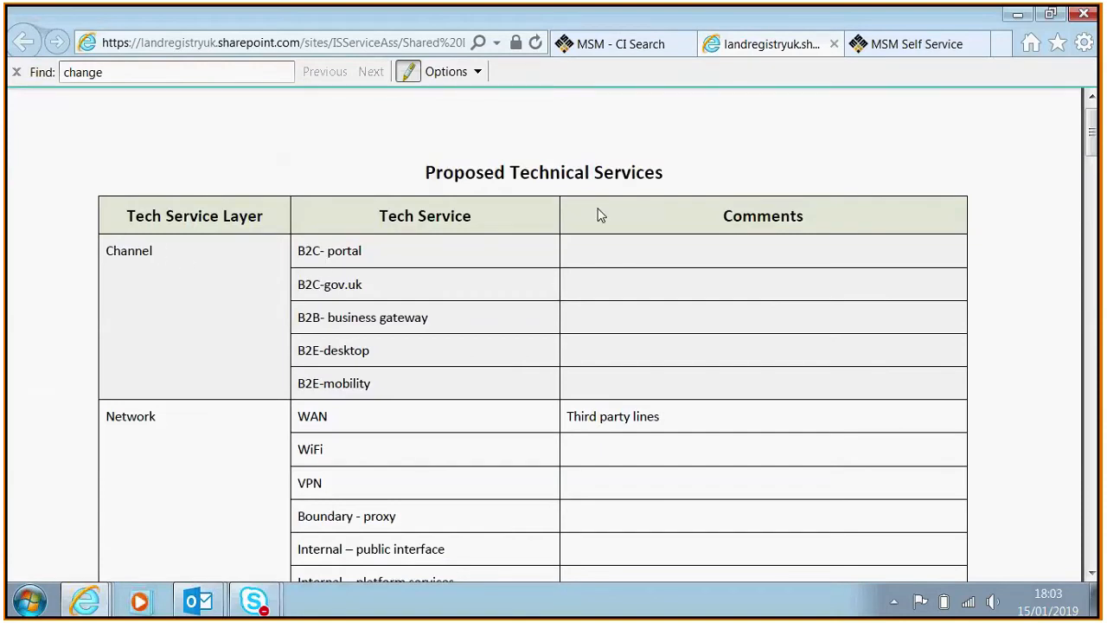
pyautogui.moveTo(1089, 156); pyautogui.dragTo(1090, 143)
pyautogui.click(638, 52)
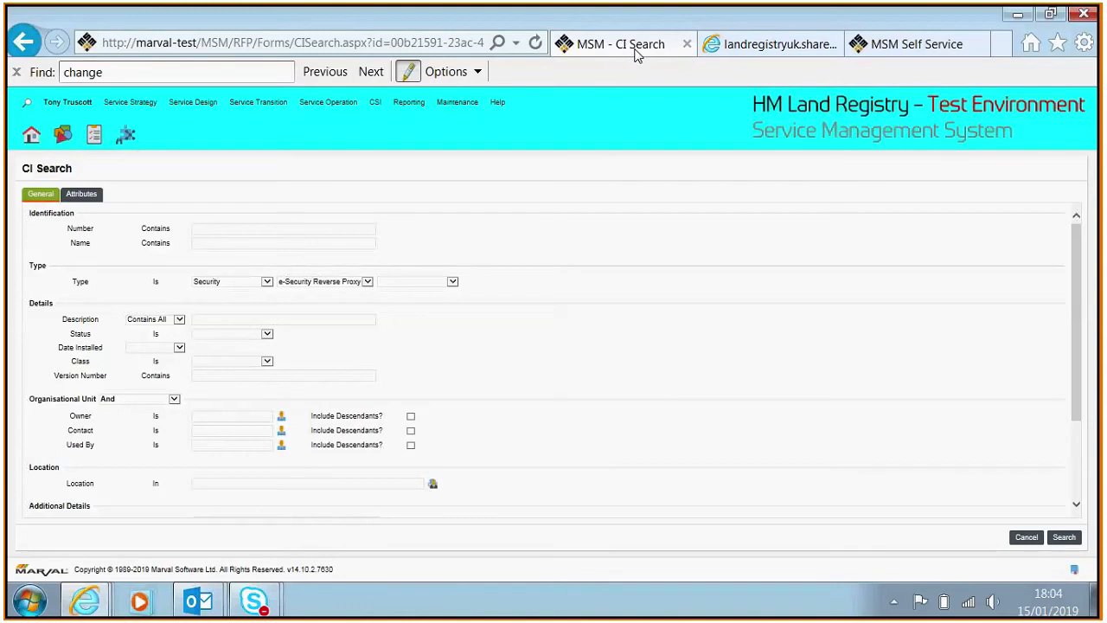
pyautogui.click(780, 50)
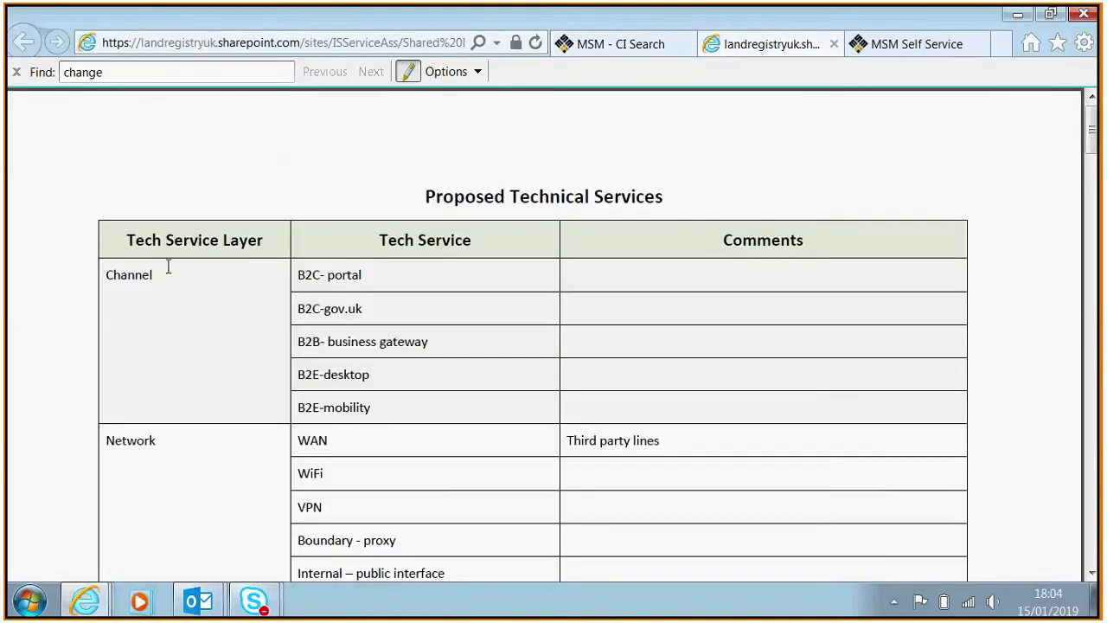
pyautogui.moveTo(164, 270); pyautogui.dragTo(89, 272)
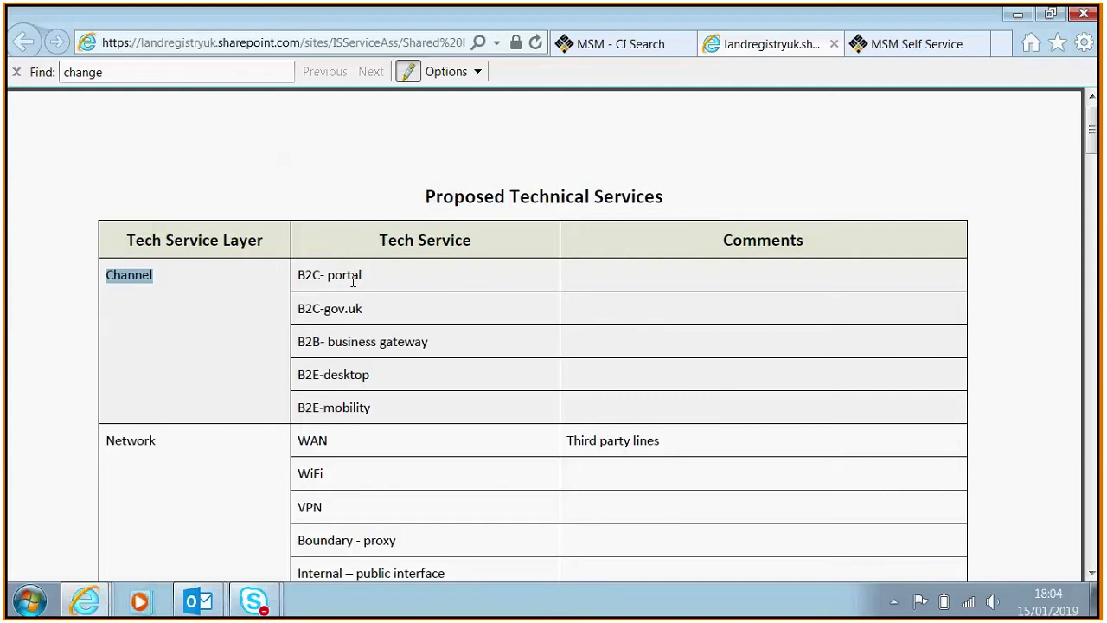
pyautogui.click(175, 281)
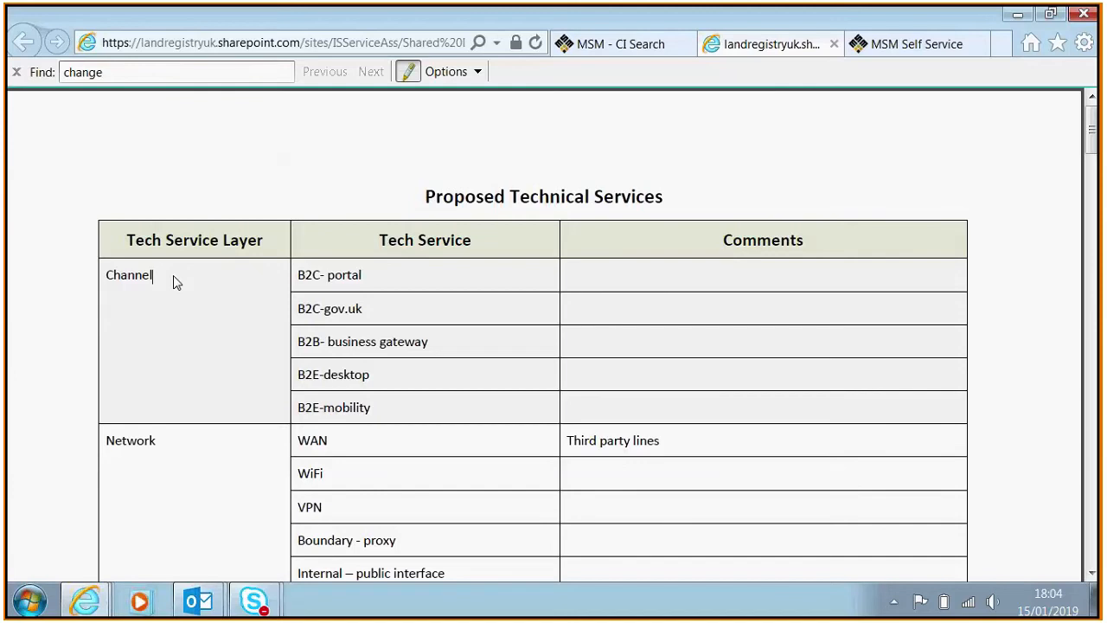
# Compare the service categories in the Technical Service Change Logging Portal with the Channel and Network layers in the Proposed Technical Services document.
pyautogui.click(909, 48)
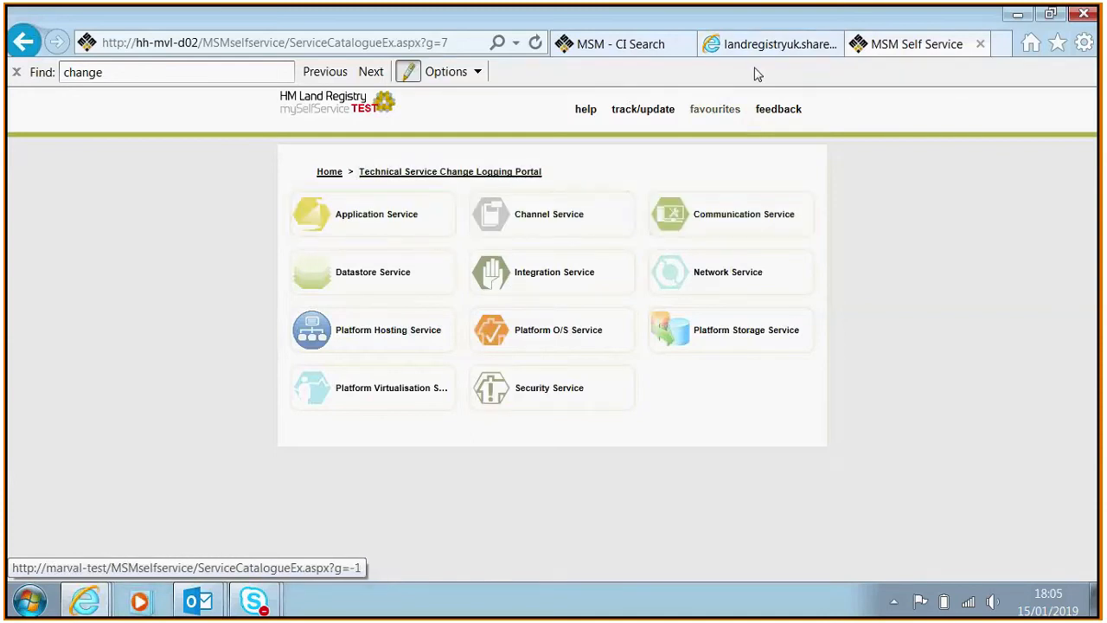
pyautogui.click(776, 47)
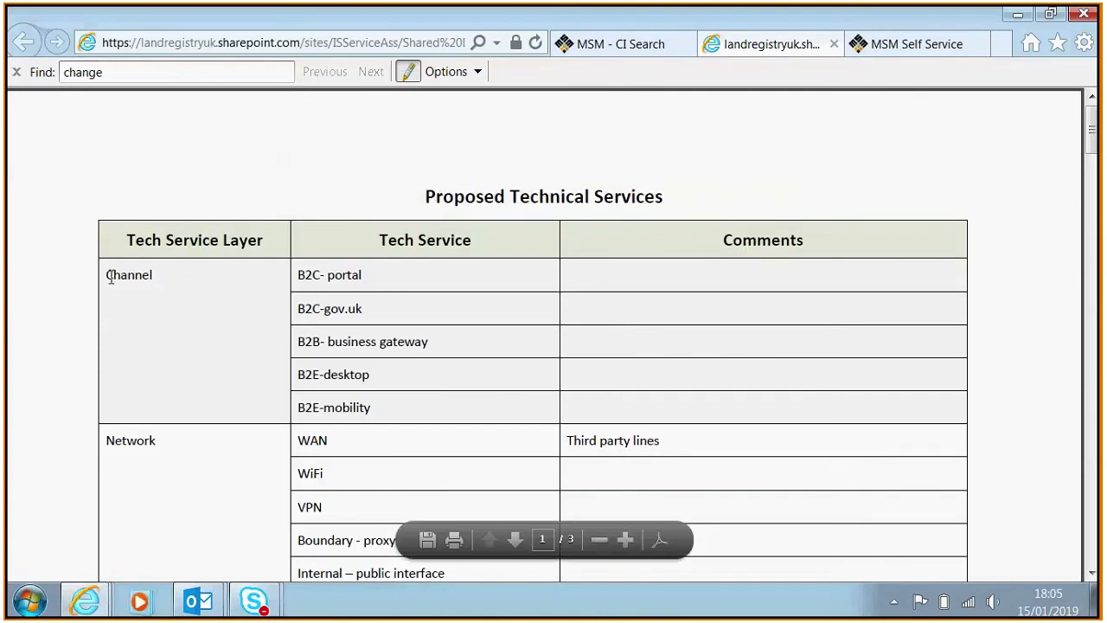
pyautogui.moveTo(107, 275); pyautogui.dragTo(167, 445)
pyautogui.click(167, 445)
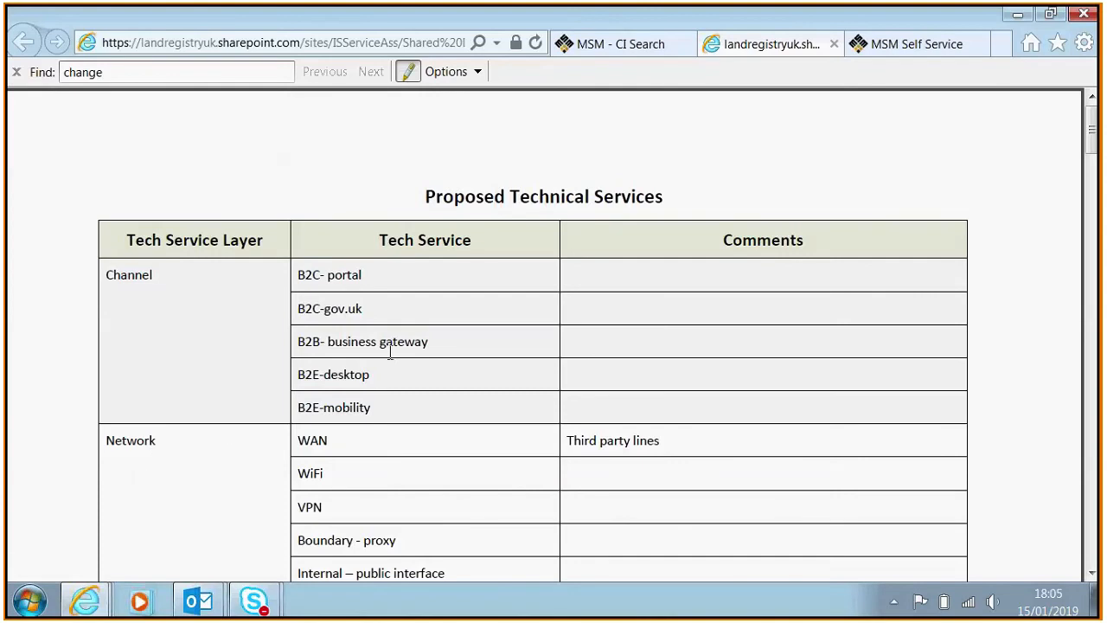
# Open the Log Reverse Proxy Change form under Security Service in the self-service change logging portal.
pyautogui.click(906, 50)
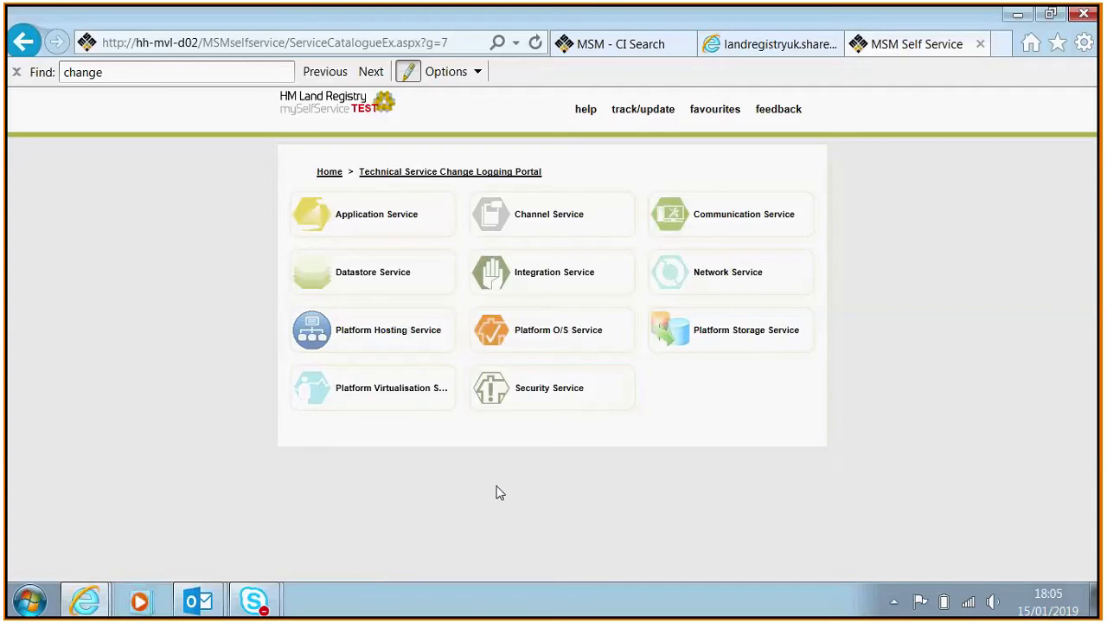
pyautogui.click(548, 400)
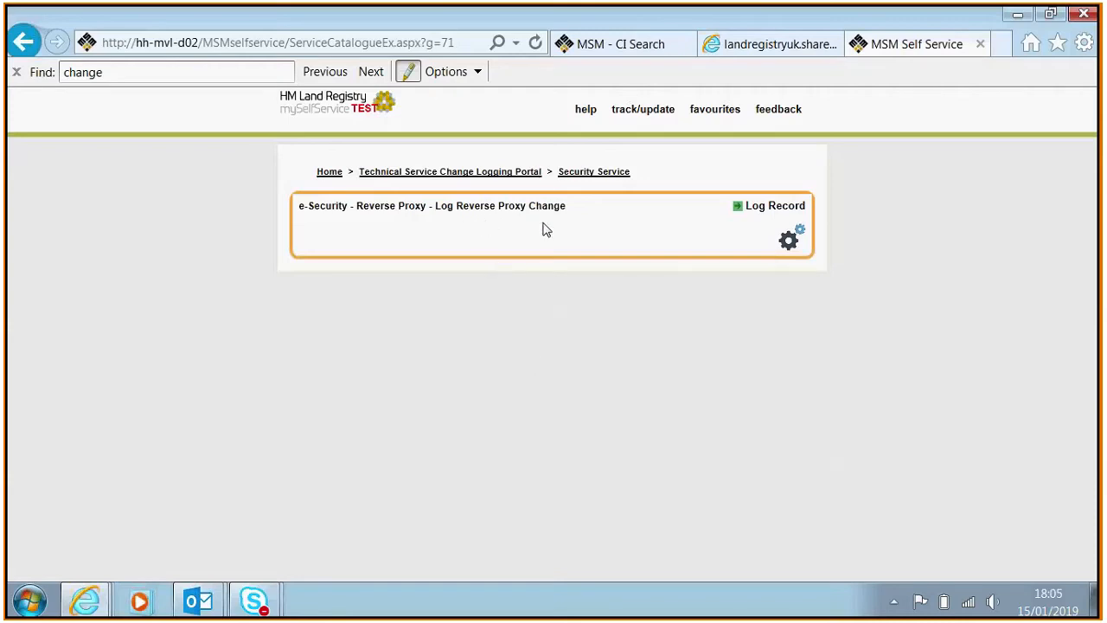
pyautogui.click(782, 214)
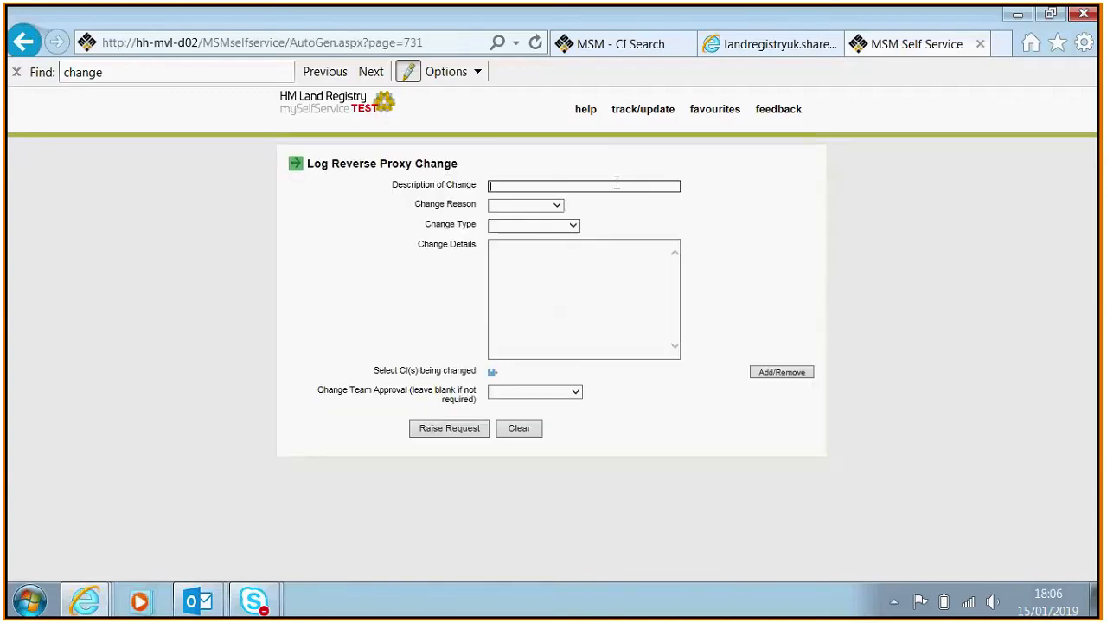
# Fill in the change form with description "Test description", reason Enhance, type Standard and details "These are the details...".
pyautogui.click(495, 185)
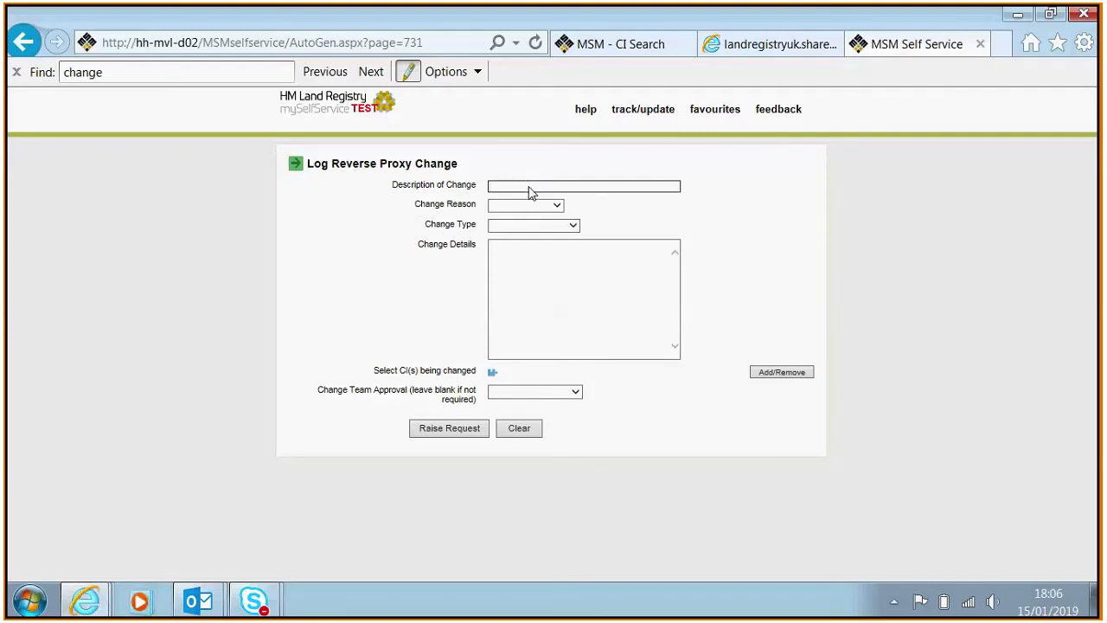
pyautogui.write('Test description')
pyautogui.click(557, 207)
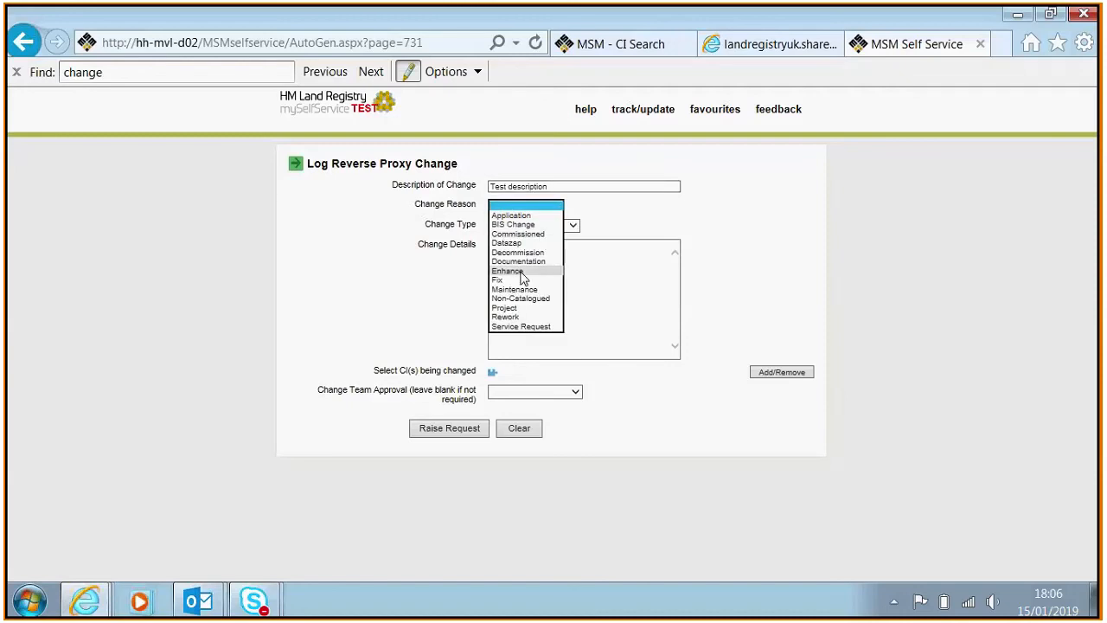
pyautogui.click(517, 272)
pyautogui.click(572, 226)
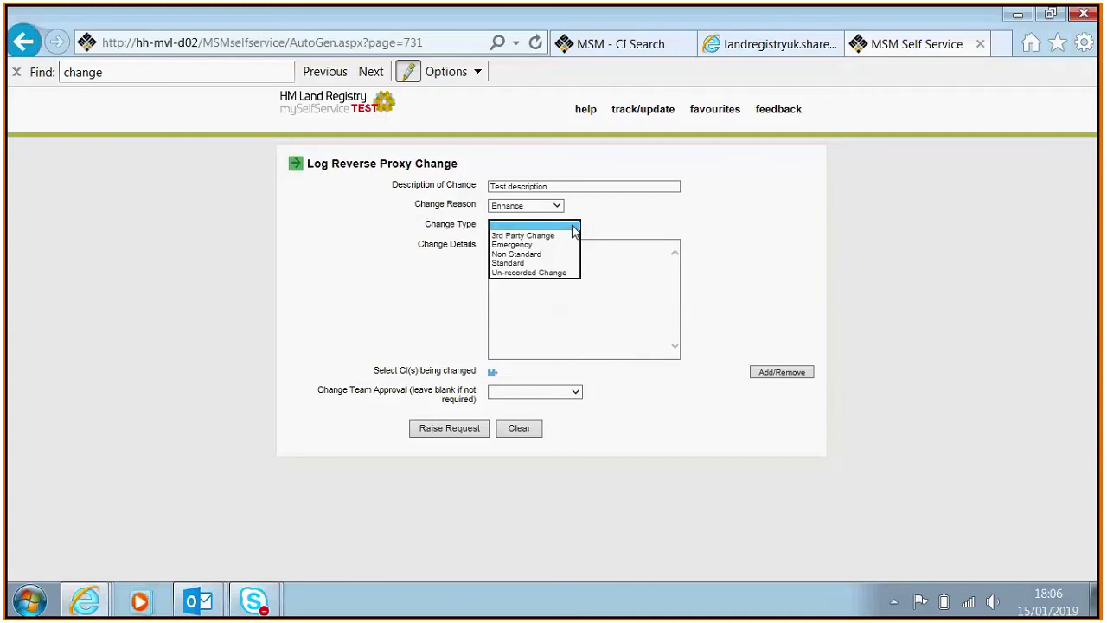
pyautogui.click(529, 263)
pyautogui.click(532, 262)
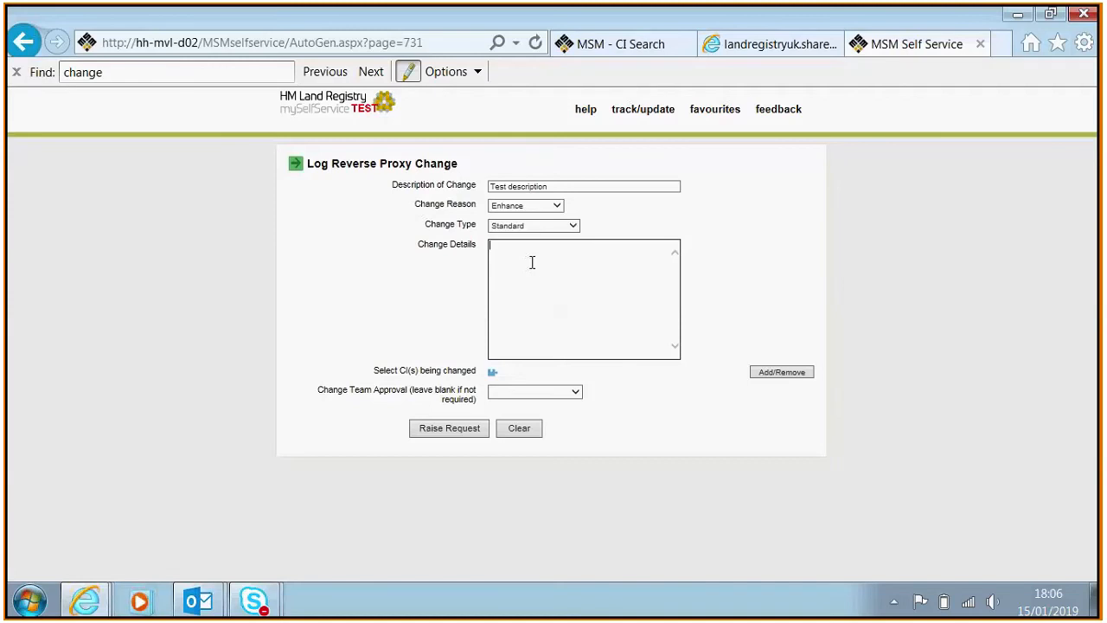
pyautogui.write('These are the details...')
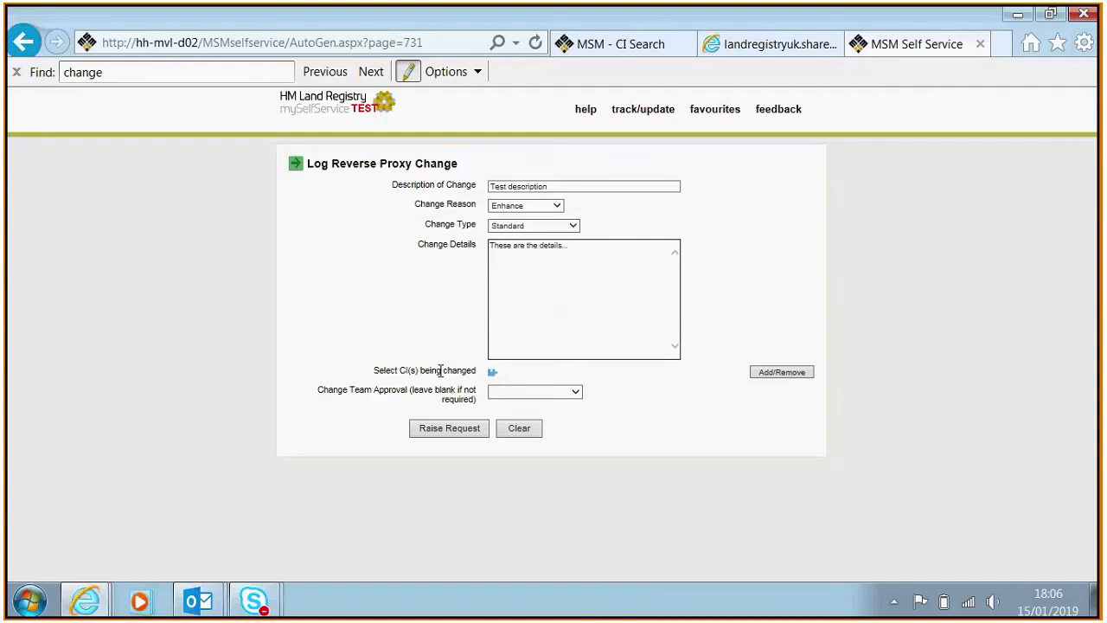
# Add the configuration items LVE-ESEC-H101, LVE-ESEC-G101, LVE-ESEC-G103 and Gov.UK Instance to the change.
pyautogui.click(780, 373)
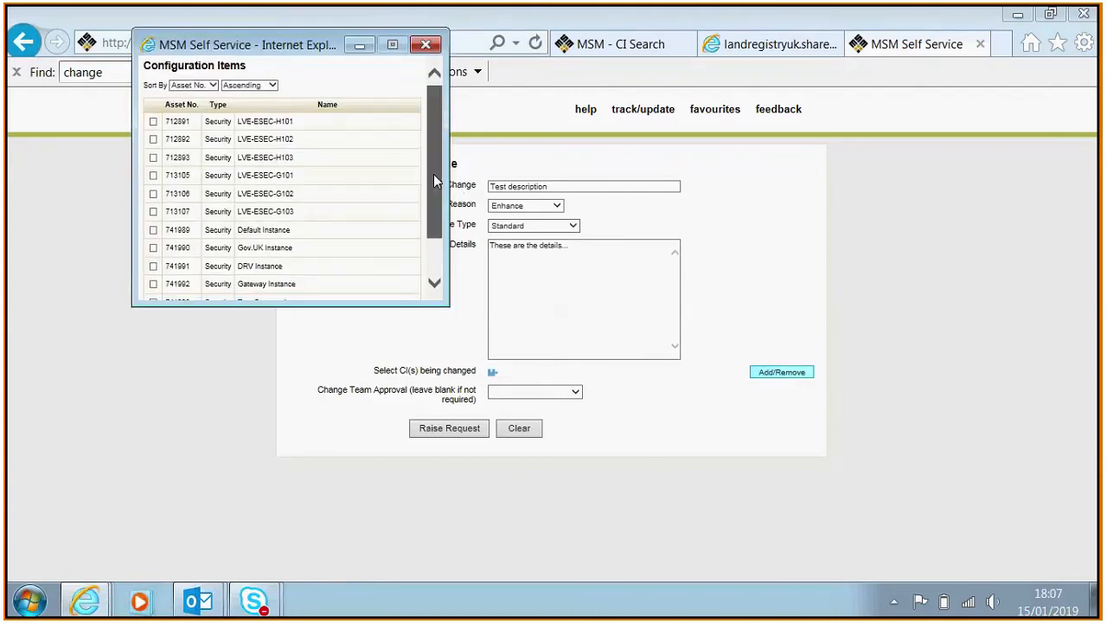
pyautogui.moveTo(433, 174)
pyautogui.mouseDown()
pyautogui.moveTo(433, 212)
pyautogui.moveTo(434, 200)
pyautogui.mouseUp()
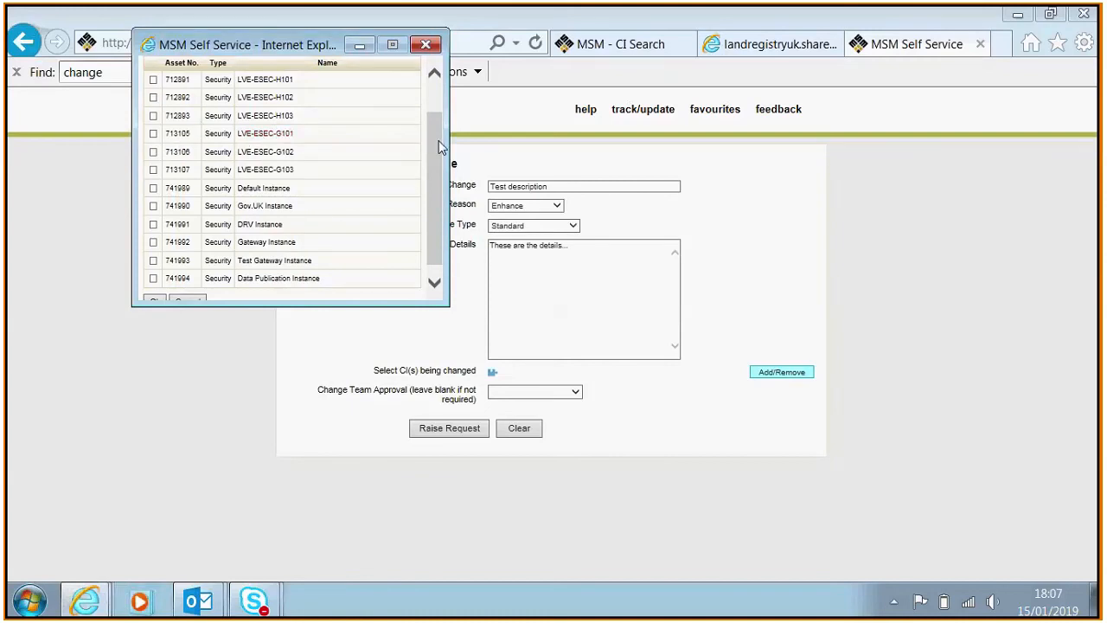
pyautogui.moveTo(439, 140); pyautogui.dragTo(433, 118)
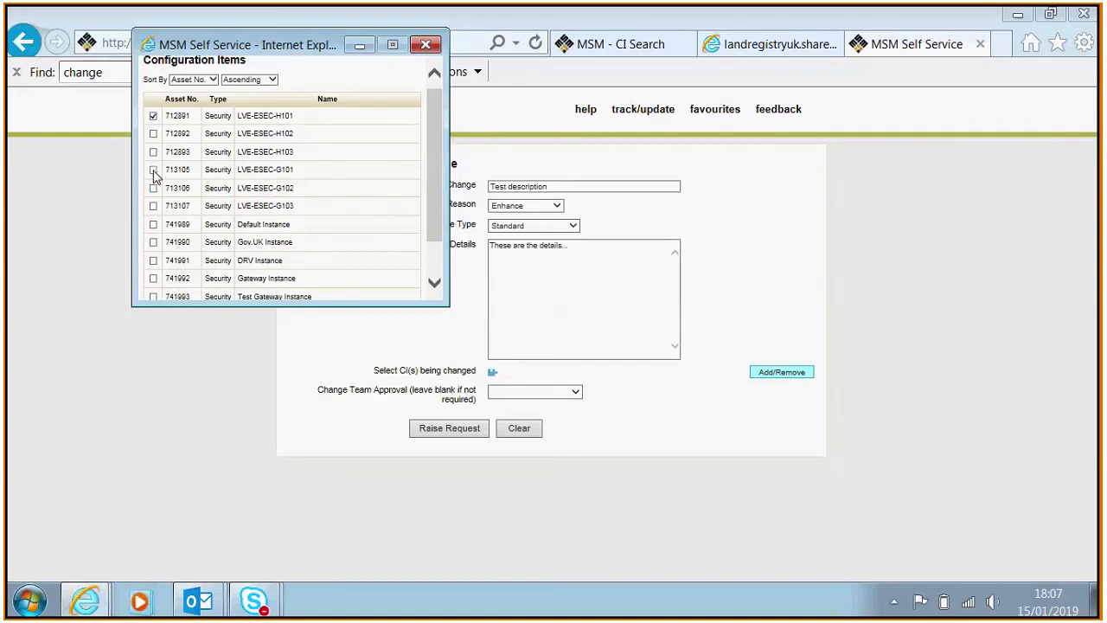
pyautogui.click(153, 206)
pyautogui.click(153, 242)
pyautogui.scroll(-2, 437, 201)
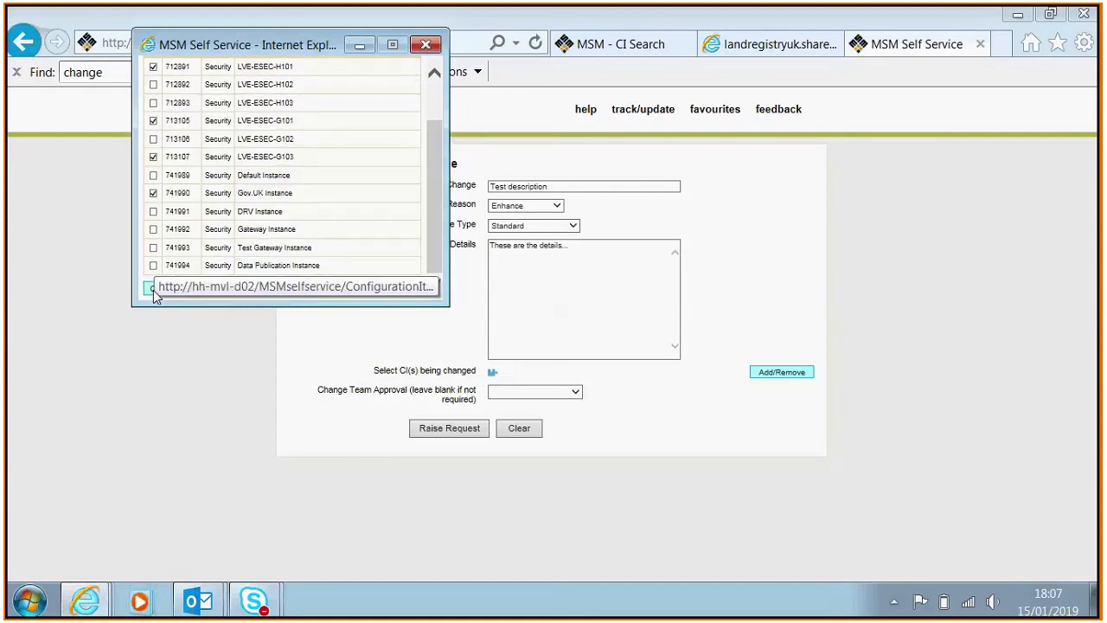
pyautogui.click(154, 290)
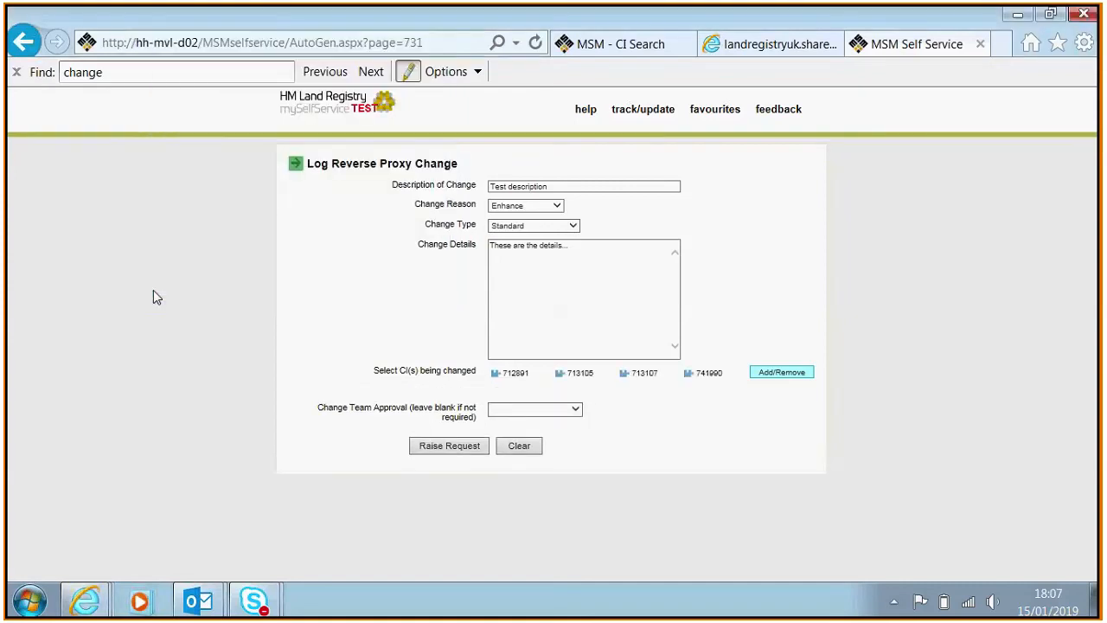
# Leave the change team approval blank and raise the reverse proxy change request.
pyautogui.click(578, 410)
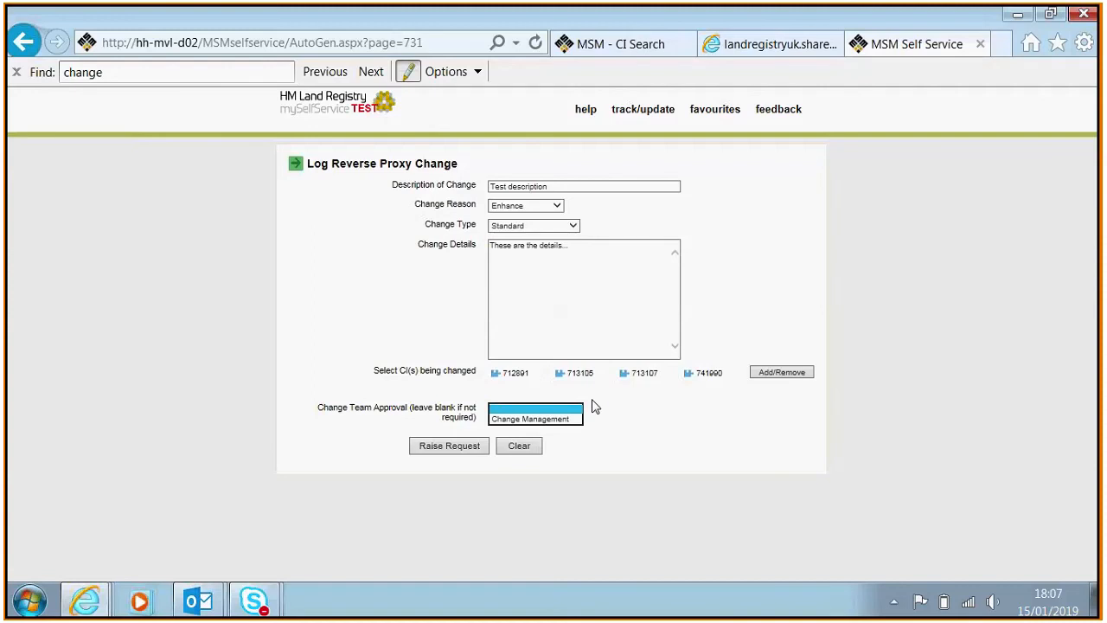
pyautogui.click(454, 453)
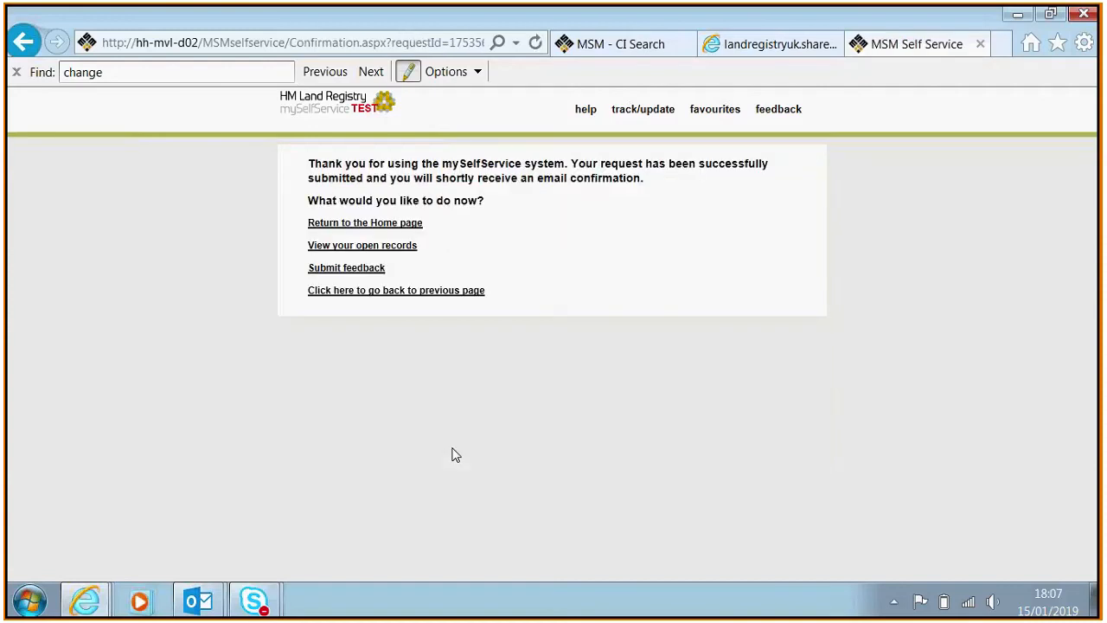
# Open the "Test description" change from the previously viewed requests on the MSM home page and review its service classification.
pyautogui.click(624, 54)
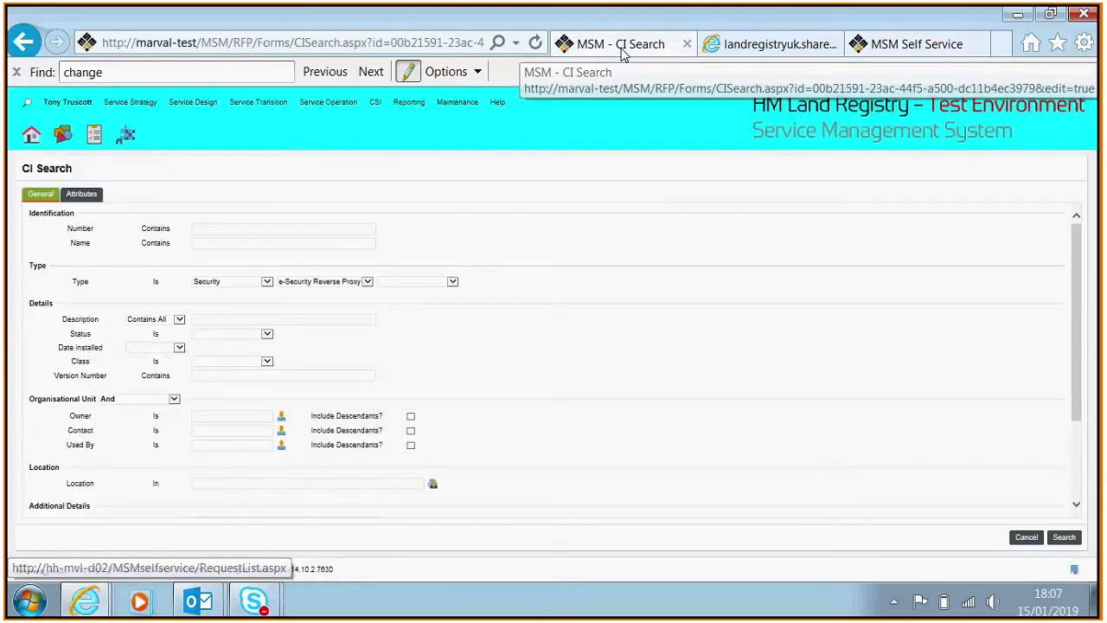
pyautogui.click(31, 137)
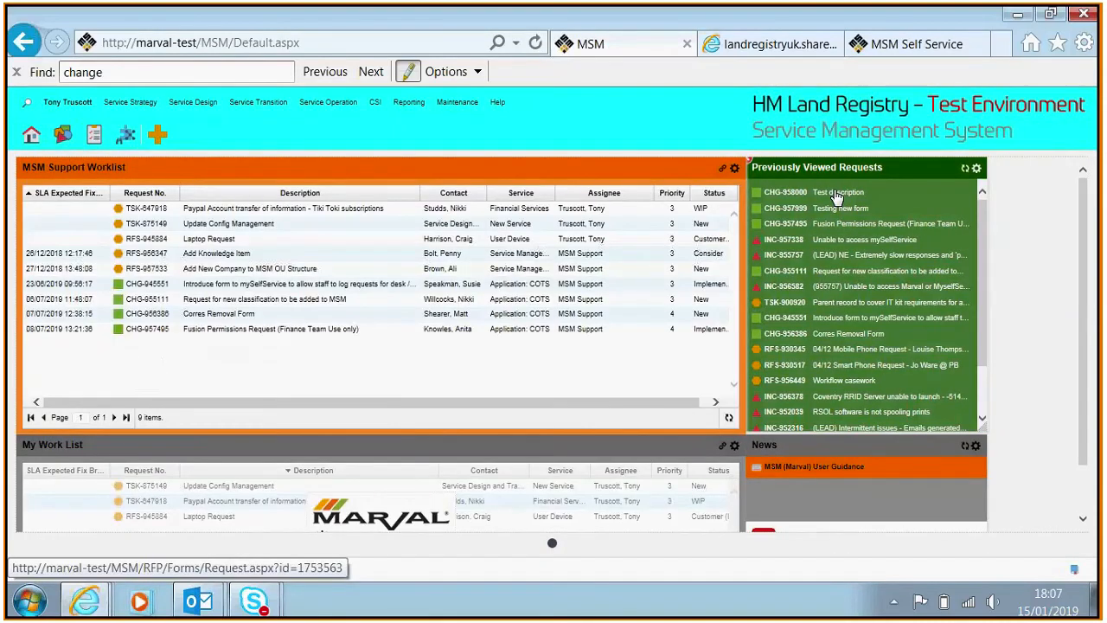
pyautogui.click(838, 198)
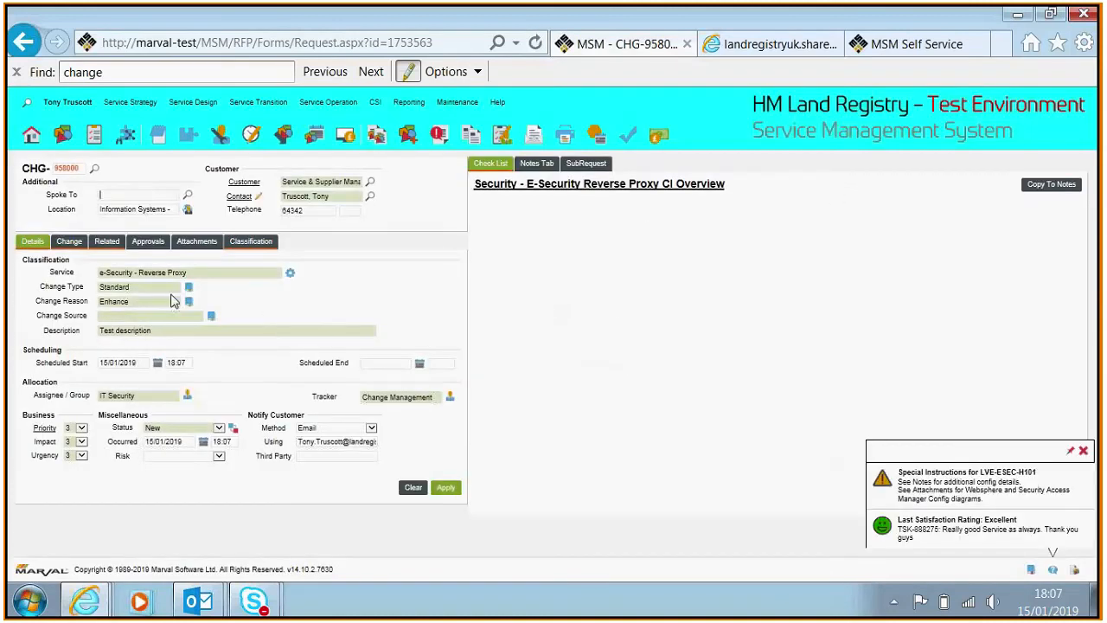
pyautogui.click(136, 273)
pyautogui.click(339, 280)
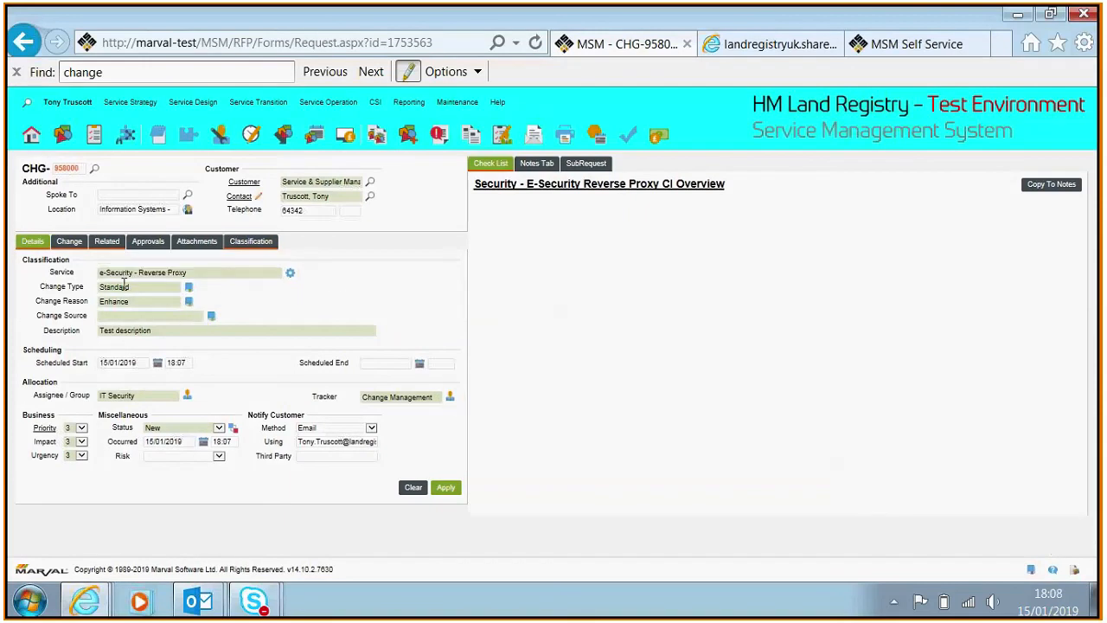
# Review the change's entered details and its related configuration items, and return to its main classification details.
pyautogui.click(72, 244)
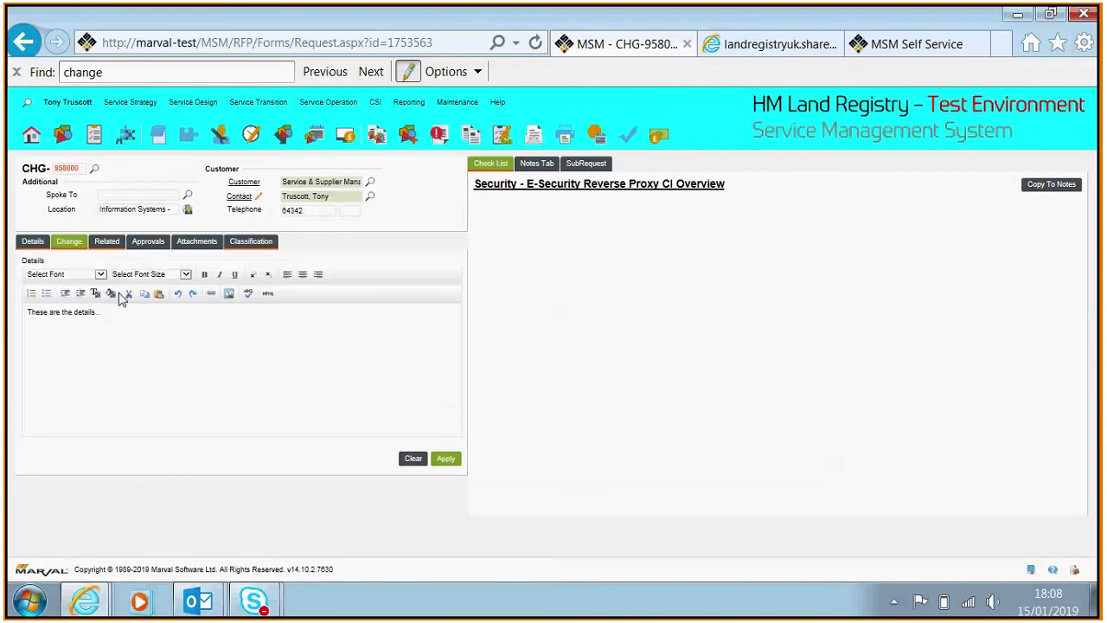
pyautogui.click(108, 243)
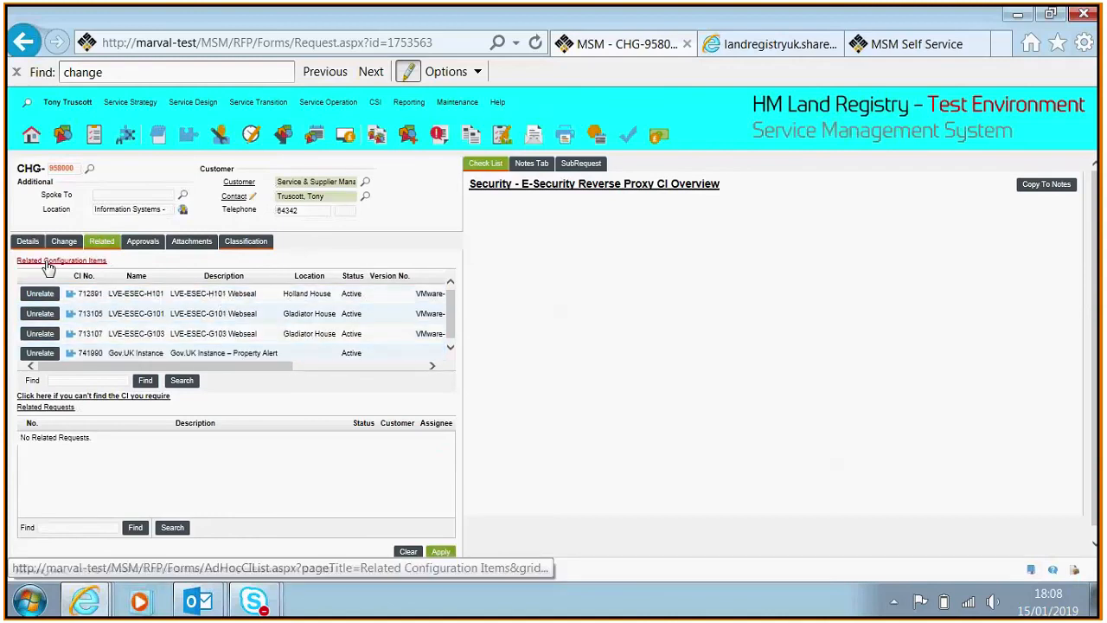
pyautogui.click(27, 243)
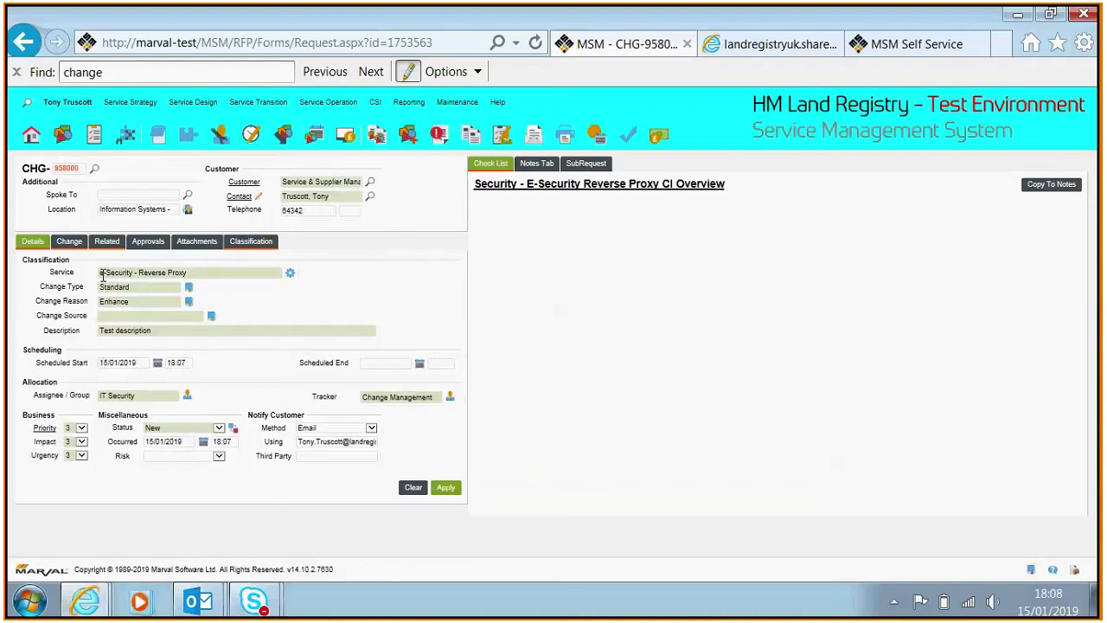
# Open the E-Security Reverse Proxy CI overview from the change's check list and examine the host, LVE-ESEC server and instance relationships in the diagram.
pyautogui.click(605, 184)
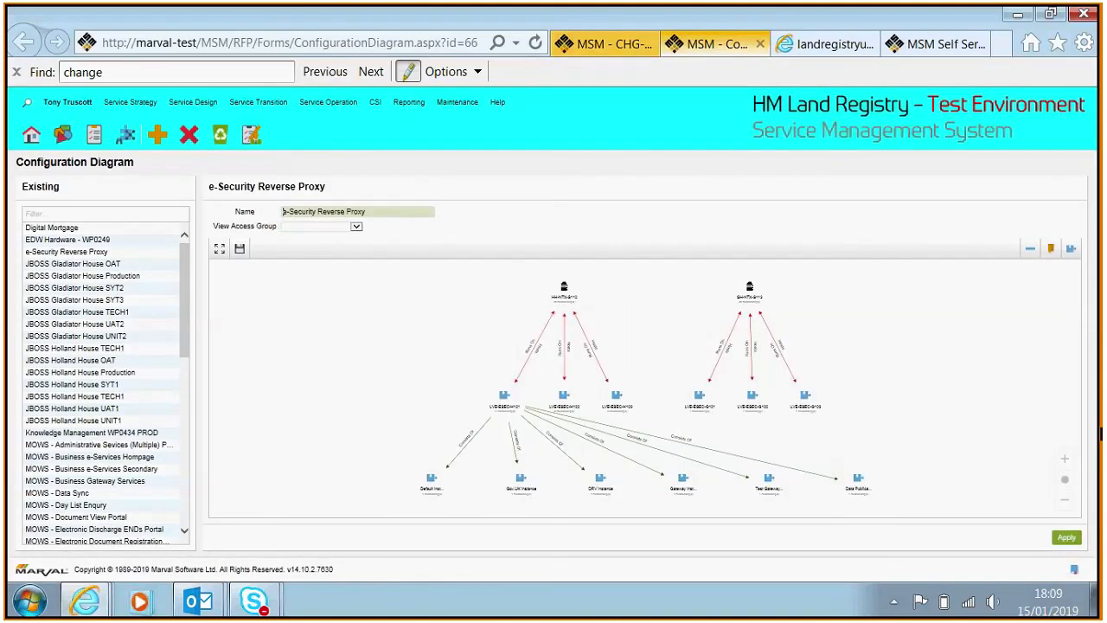
pyautogui.scroll(2, 1037, 374)
pyautogui.moveTo(991, 353); pyautogui.dragTo(964, 296)
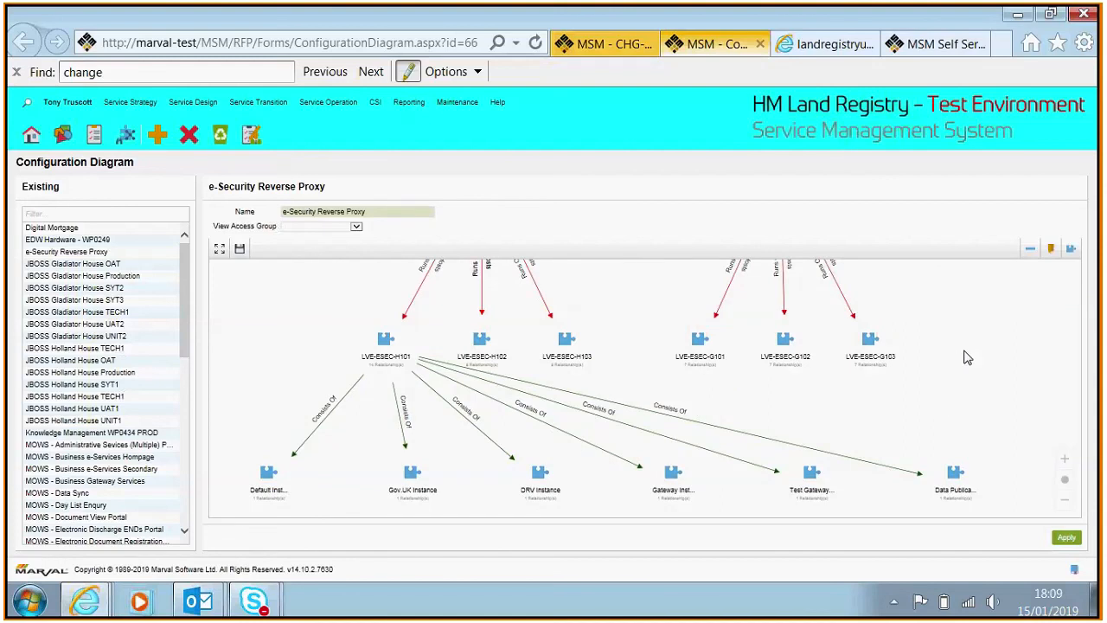
pyautogui.moveTo(967, 359); pyautogui.dragTo(971, 453)
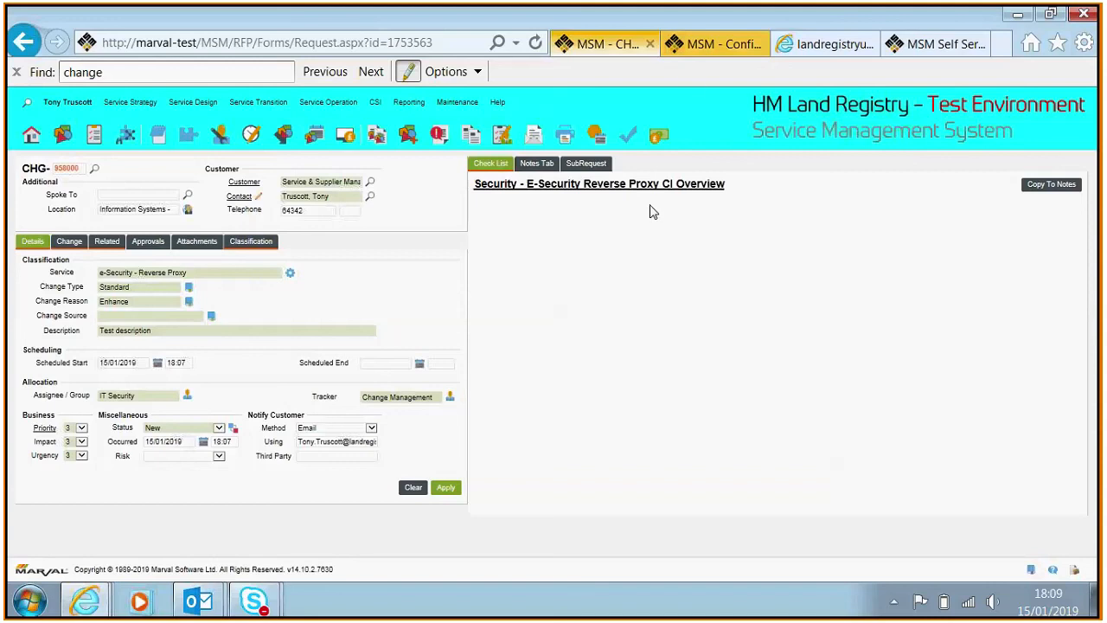
pyautogui.click(695, 47)
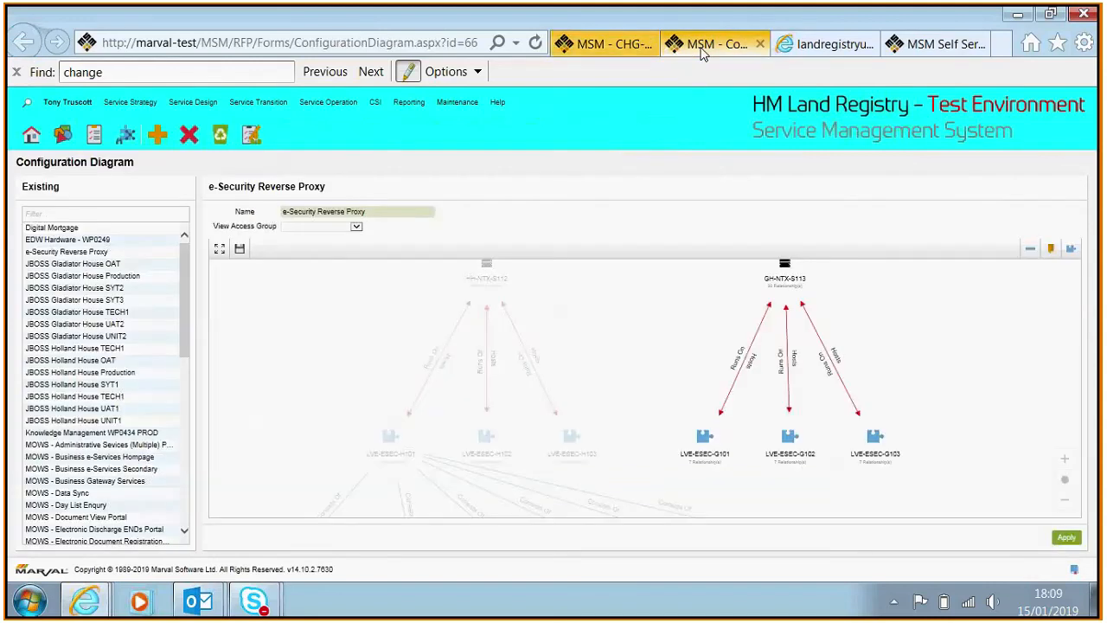
# Return to the service categories of the Technical Service Change Logging Portal in MSM Self Service.
pyautogui.click(928, 48)
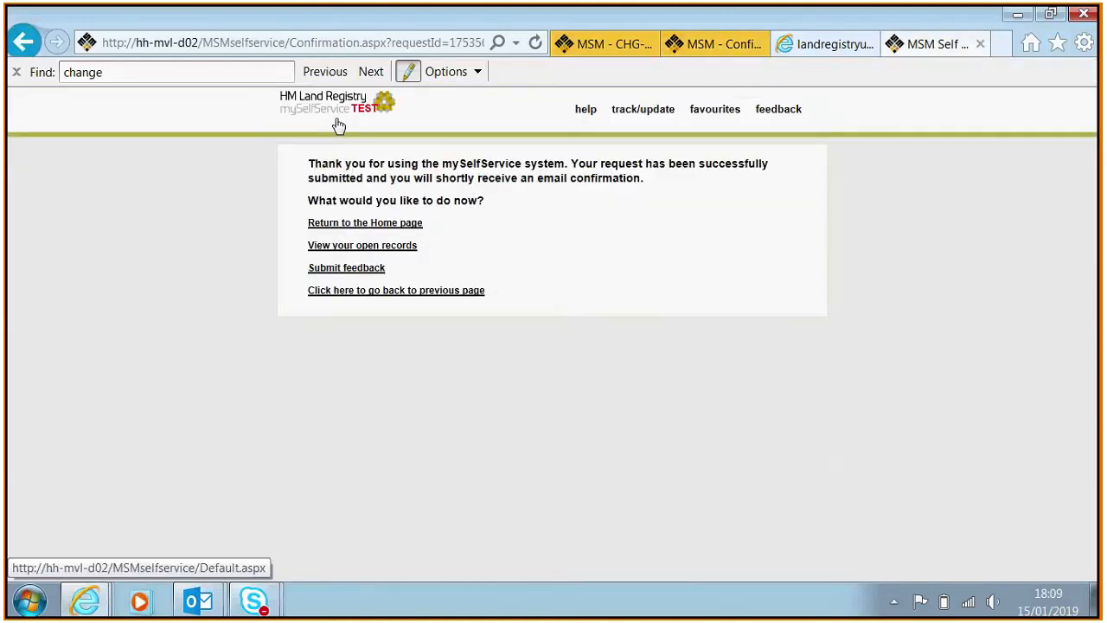
pyautogui.click(23, 41)
pyautogui.click(24, 41)
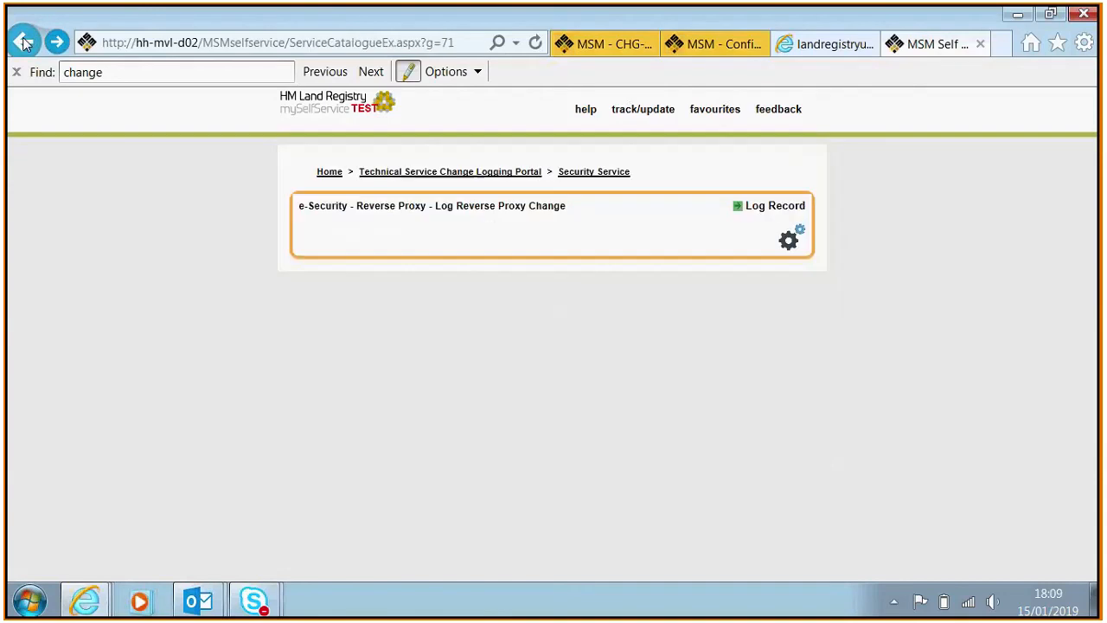
pyautogui.click(24, 41)
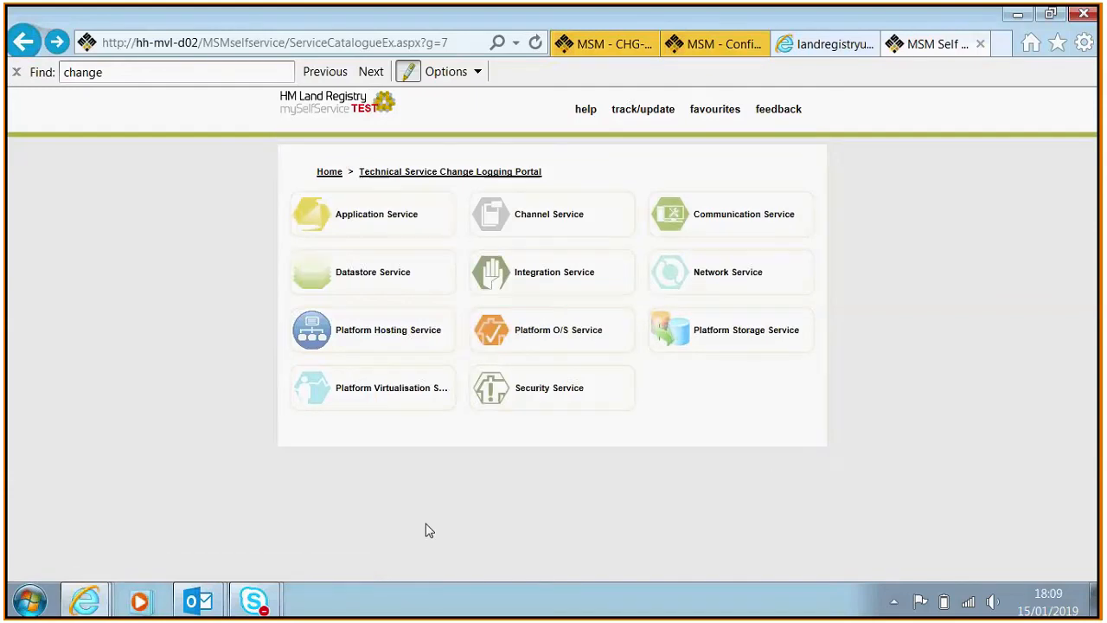
pyautogui.moveTo(270, 600)
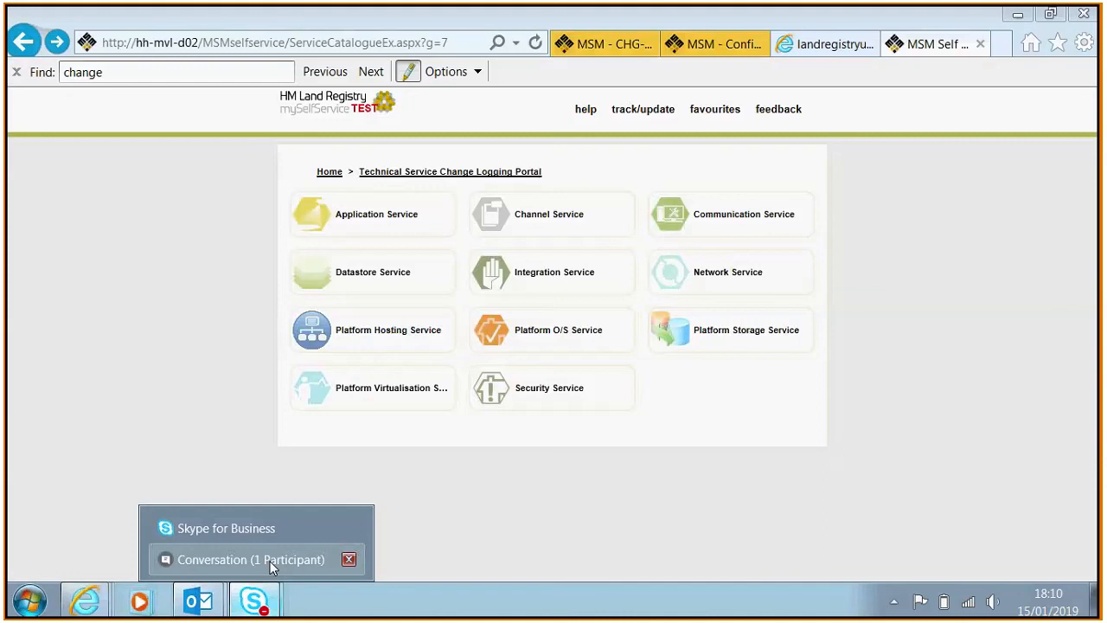
pyautogui.click(271, 563)
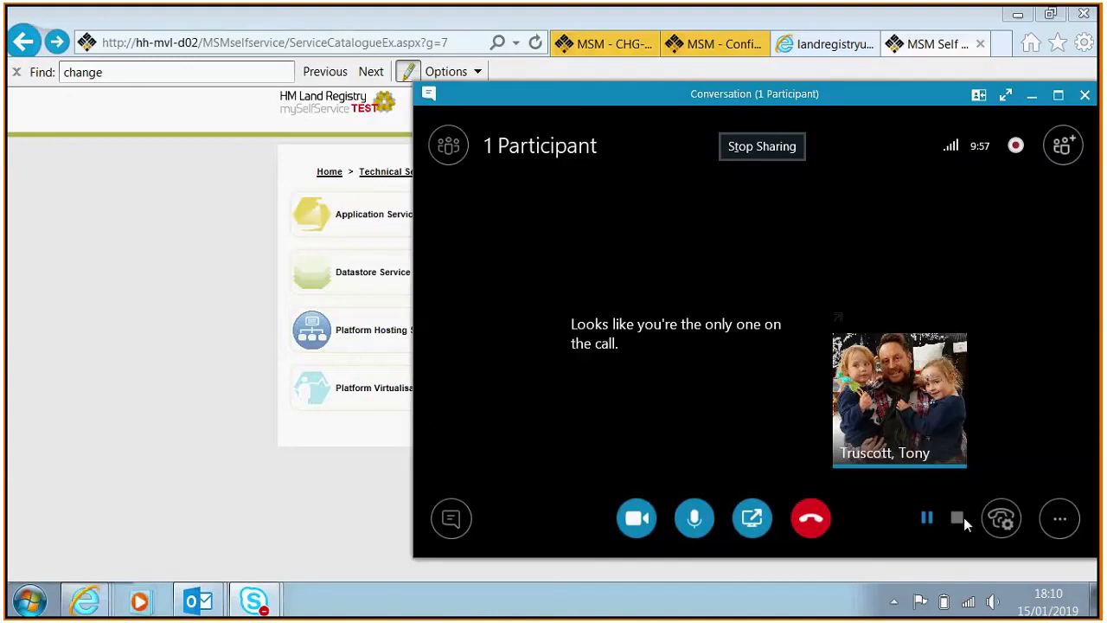